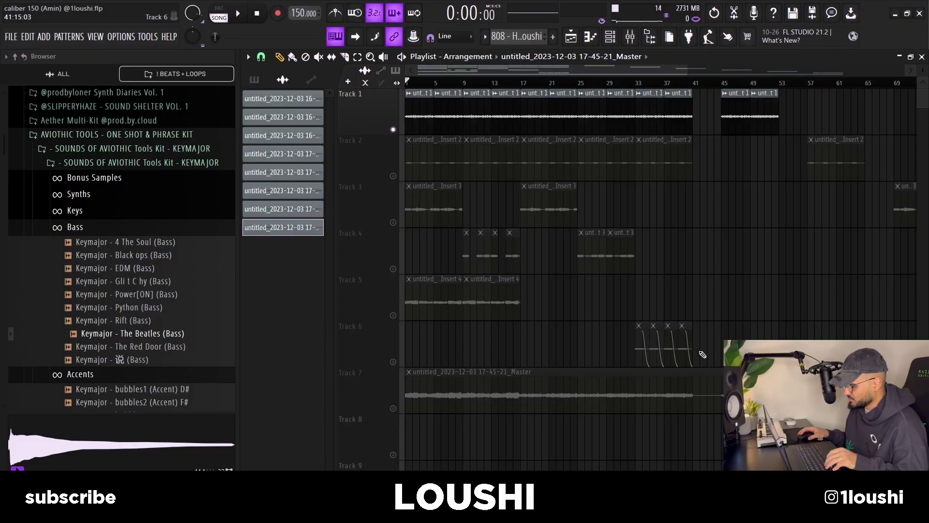
- Select the audio clips across Tracks 1 to 6 in the playlist
drag(703, 355, 383, 117)
- Select Track 1's first two clips and start playing the arrangement
click(468, 110)
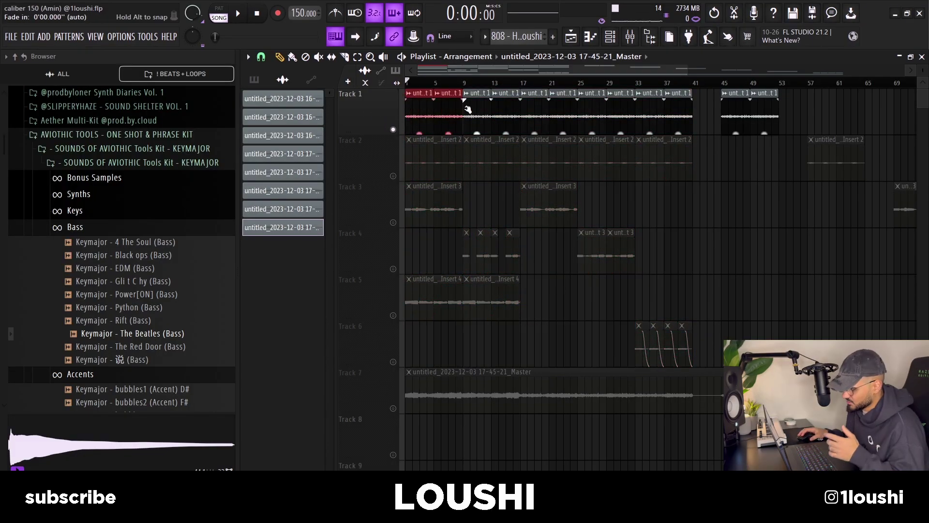
key(space)
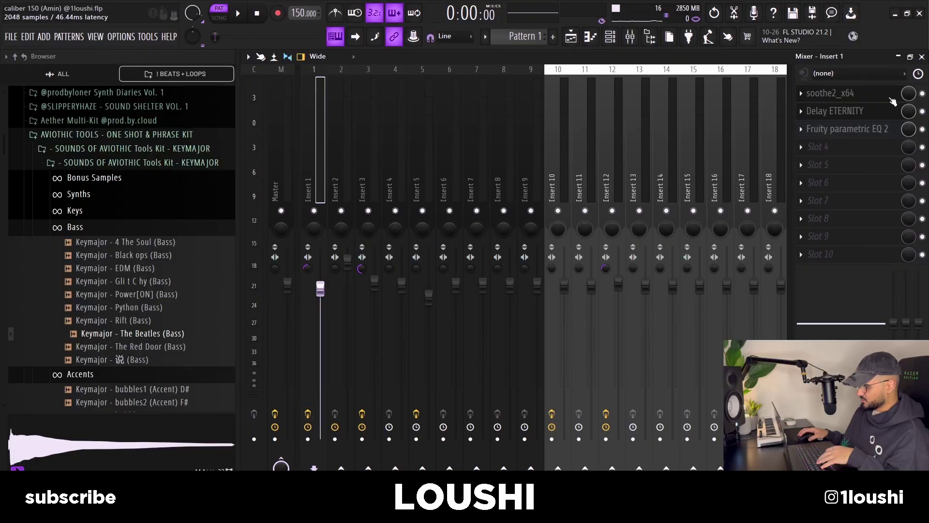
- Open Insert 1's soothe2, Delay ETERNITY and Fruity parametric EQ 2 effects in turn
click(849, 95)
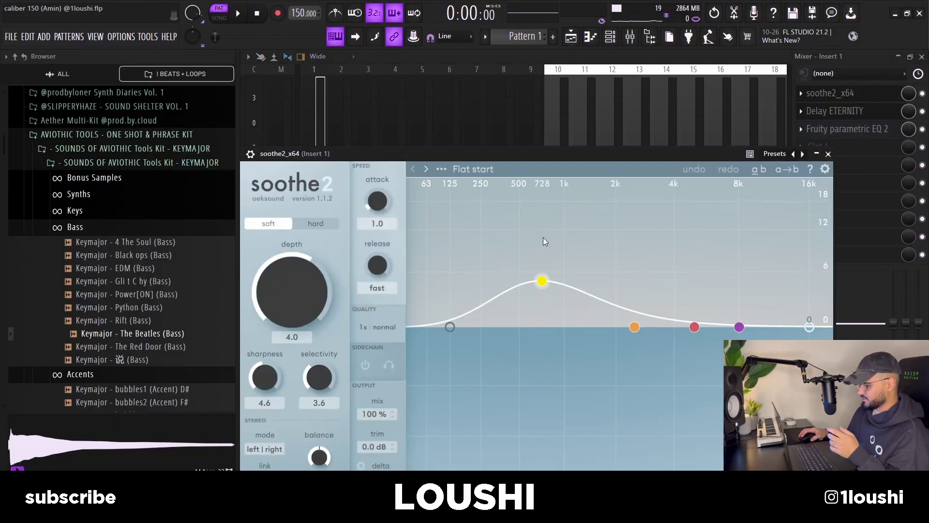
click(834, 111)
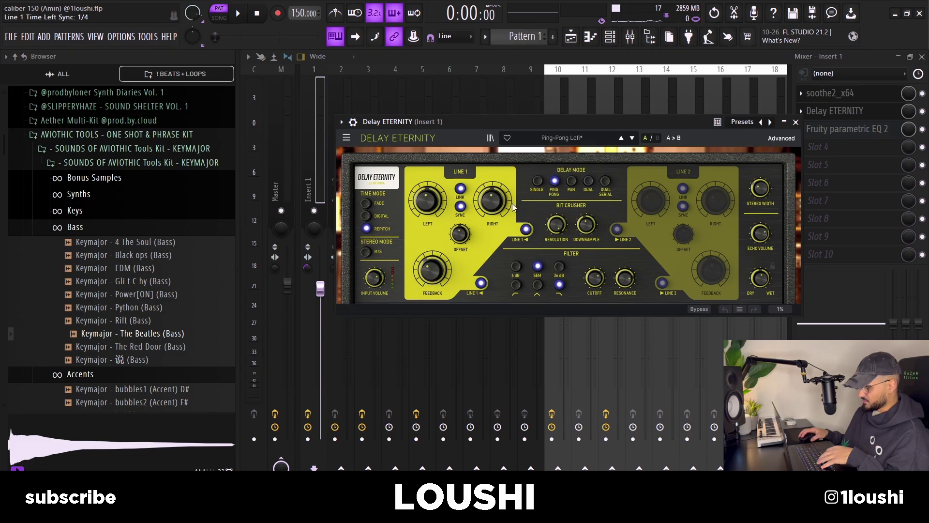
click(853, 130)
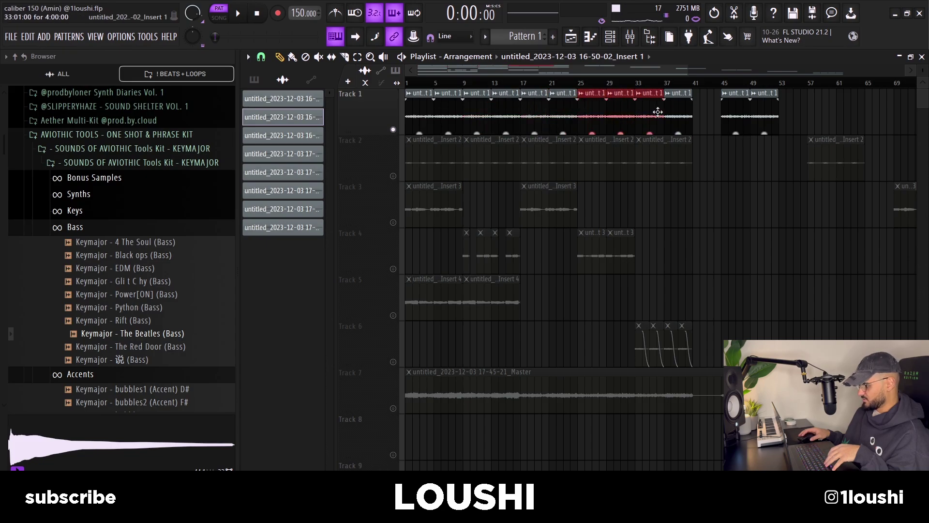
- Make Track 2 the active track and start playback of the arrangement
click(408, 178)
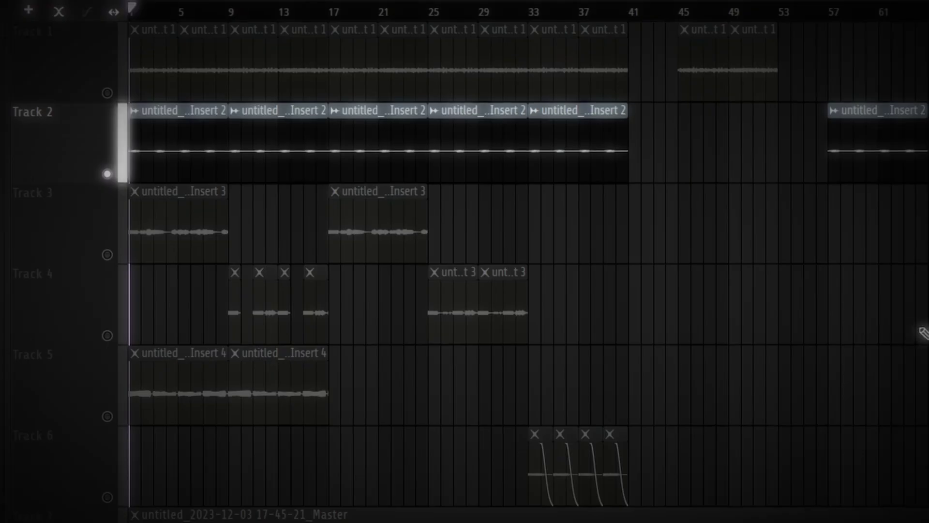
key(space)
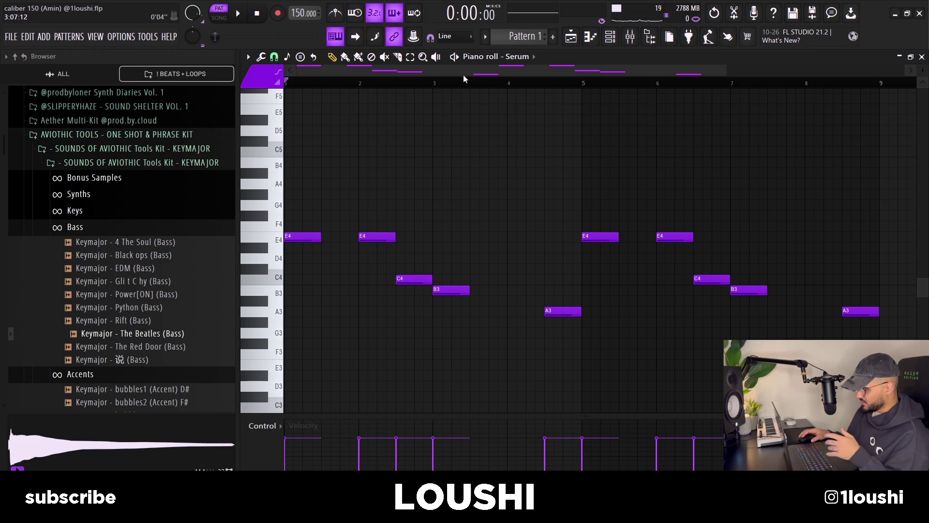
- Play the Serum melody and open the ValhallaVintageVerb reverb on Insert 3
key(space)
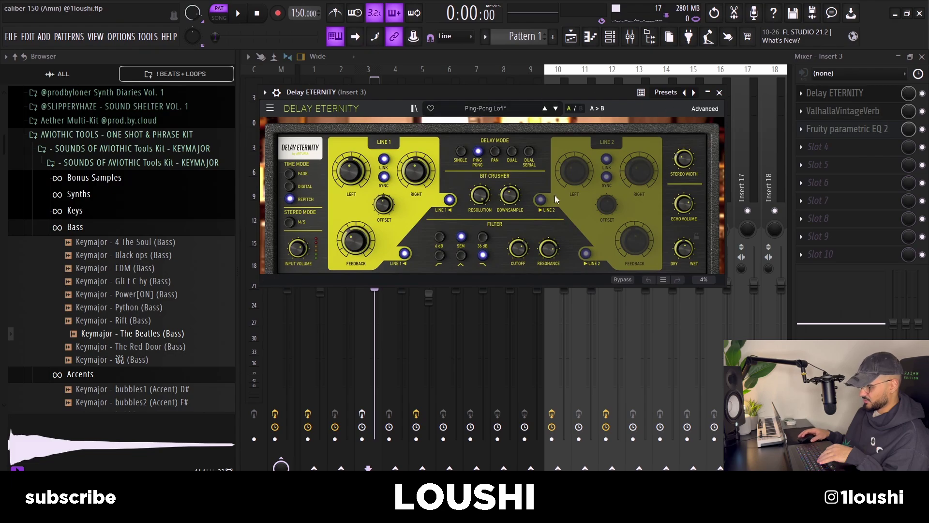
click(842, 111)
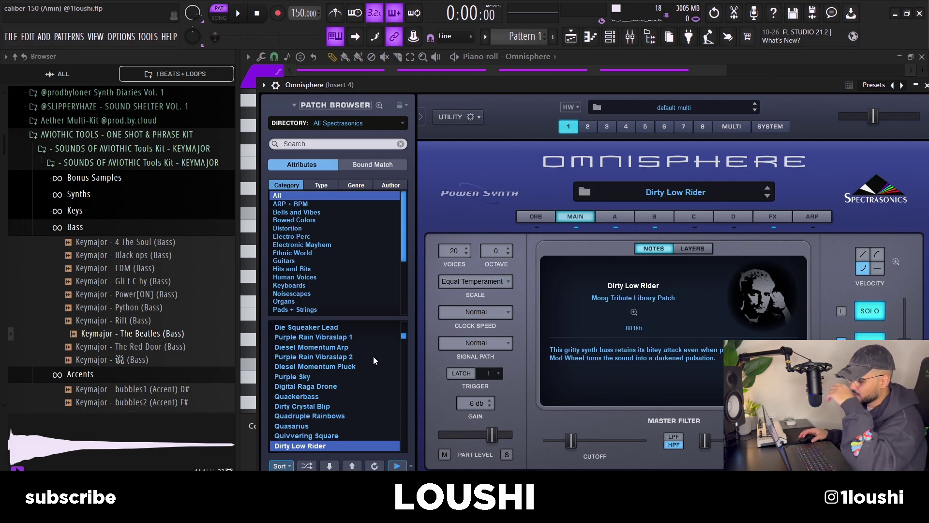
- Scroll down through the Omnisphere patch list
scroll(355, 419, down, 1)
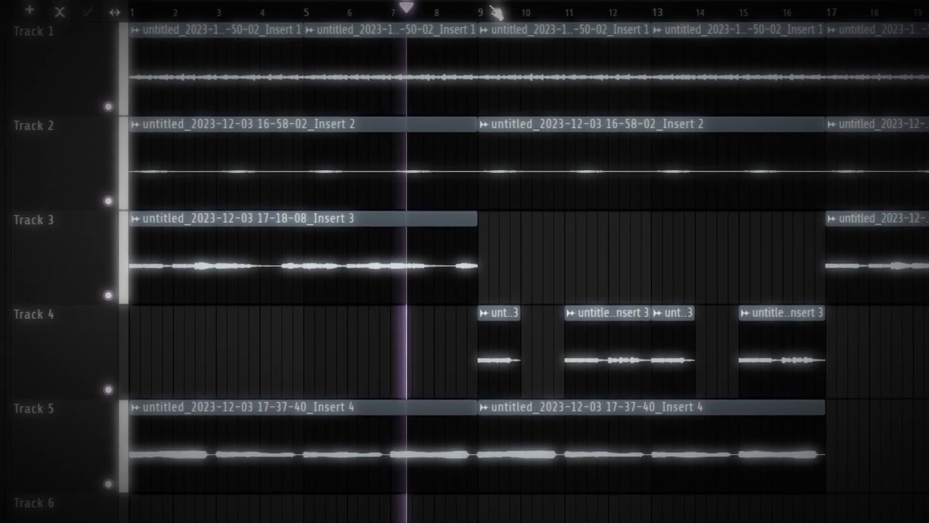
- Stop playback and mark bars 9–17 as a time range on the ruler
scroll(496, 12, down, 4)
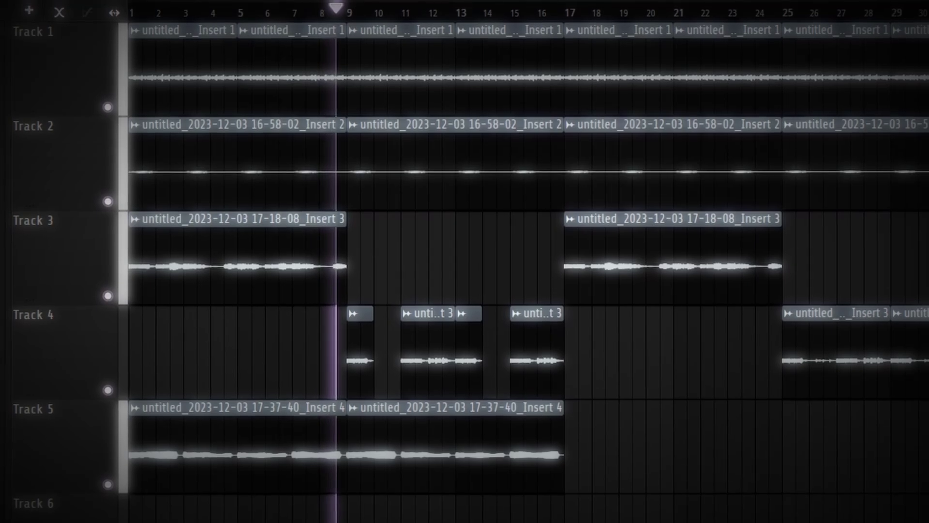
key(space)
drag(347, 11, 548, 57)
drag(647, 112, 653, 113)
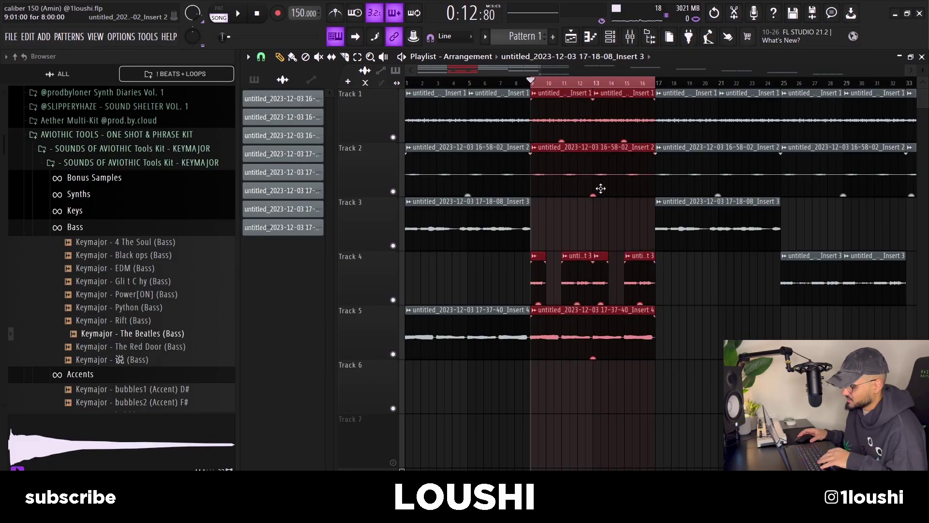
- Select Track 4's three clips in bars 9–17, solo the track, and open Serum #2's notes
click(566, 229)
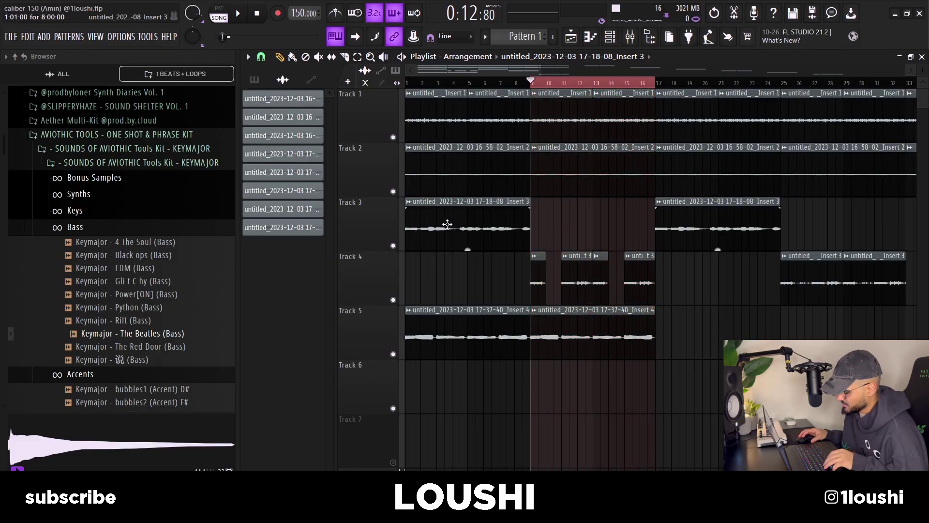
drag(509, 253, 658, 310)
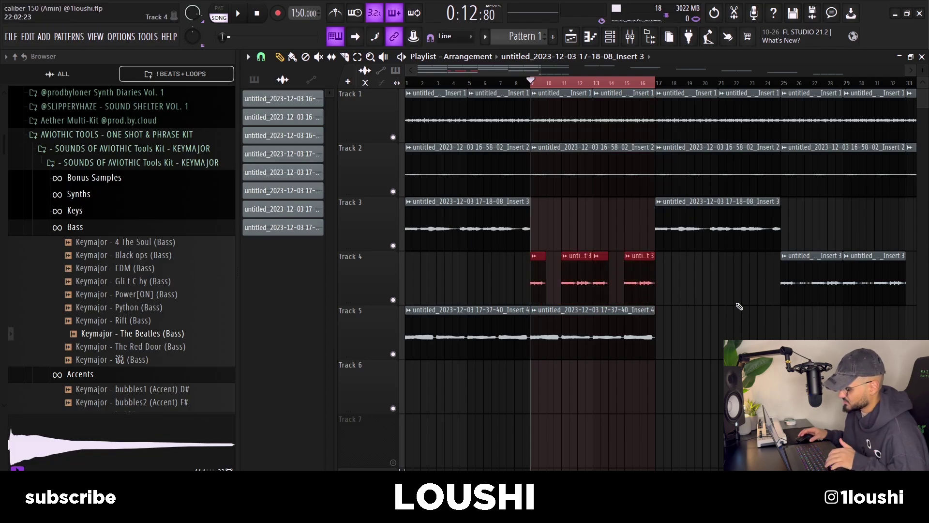
right_click(394, 300)
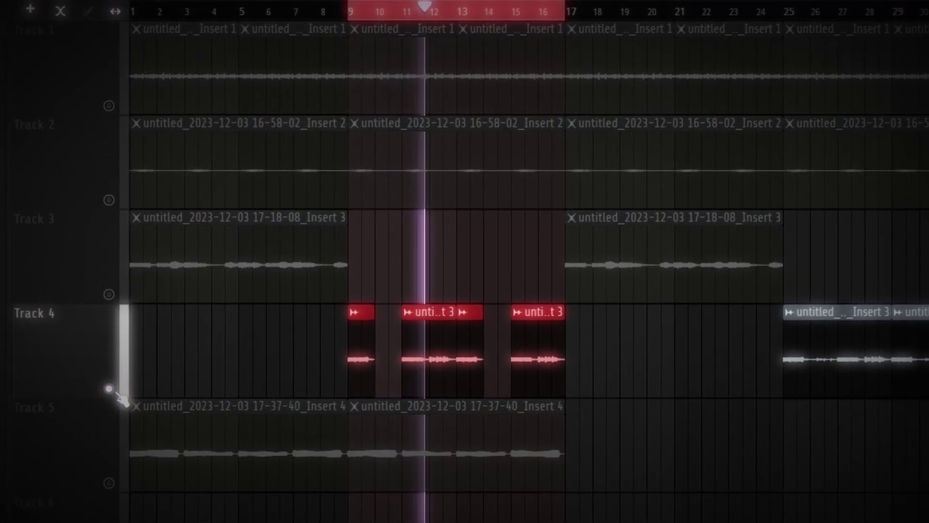
key(space)
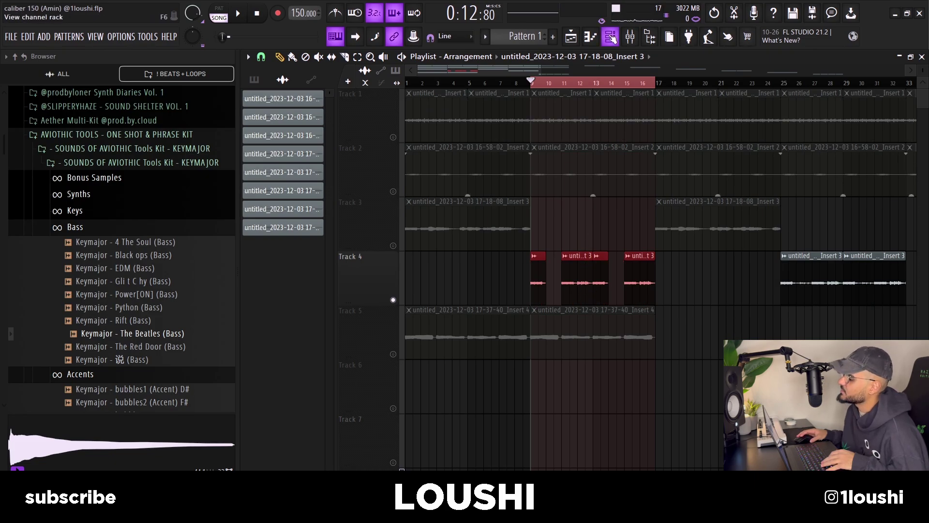
key(F7)
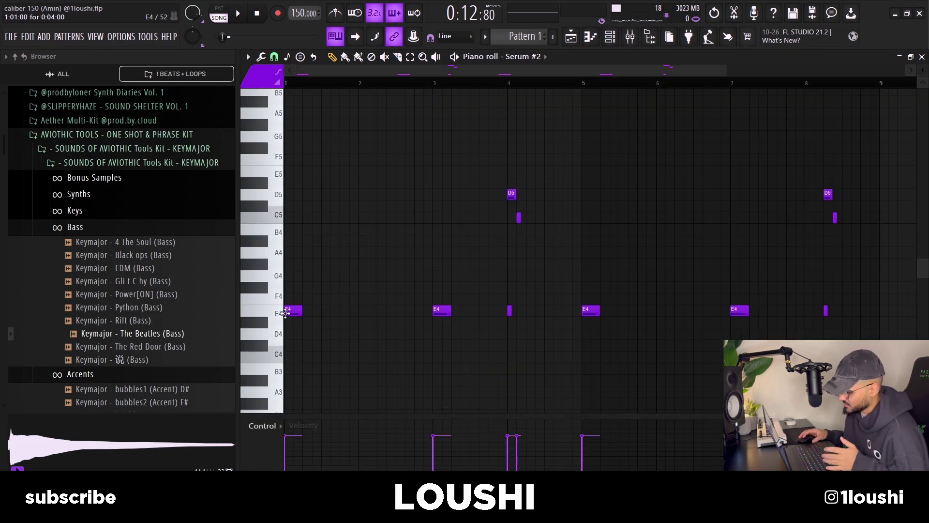
- Select the first two E4 notes, then the notes around bar 4, in Serum #2's piano roll
drag(284, 313, 450, 321)
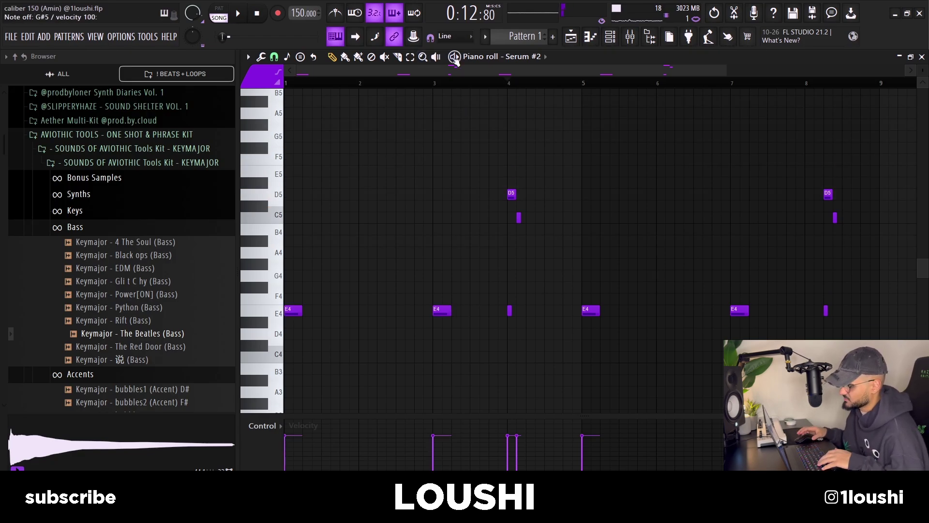
drag(504, 189, 522, 327)
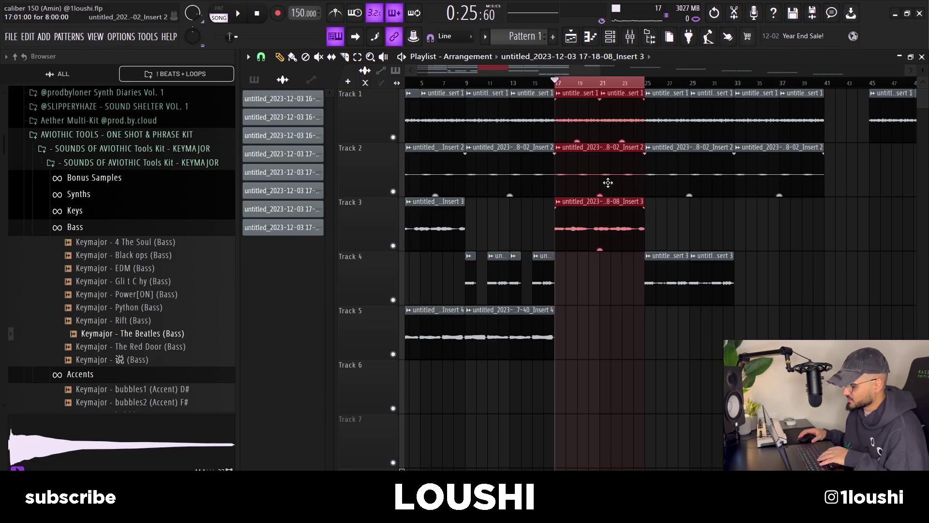
- Mark bars 25–33 as the time range, then open Omnisphere #2 from the channel rack
scroll(581, 188, left, 3)
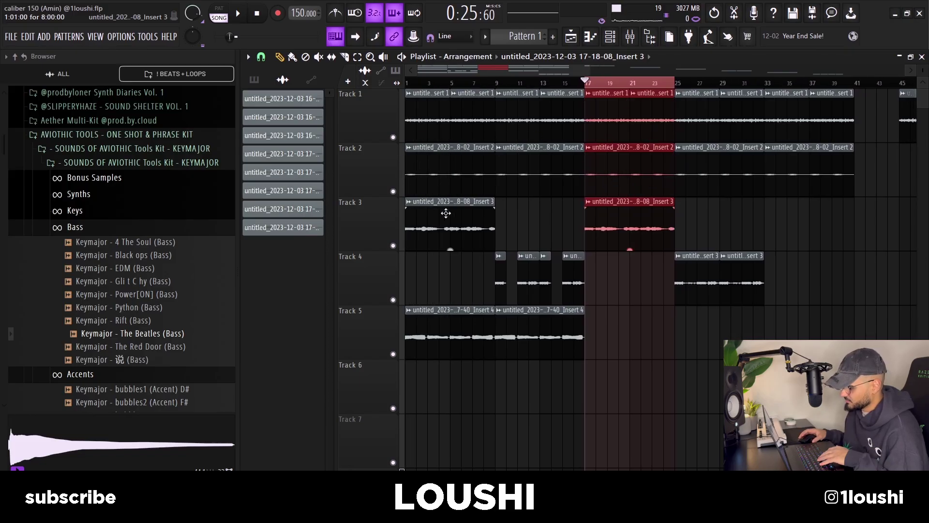
scroll(590, 89, right, 1)
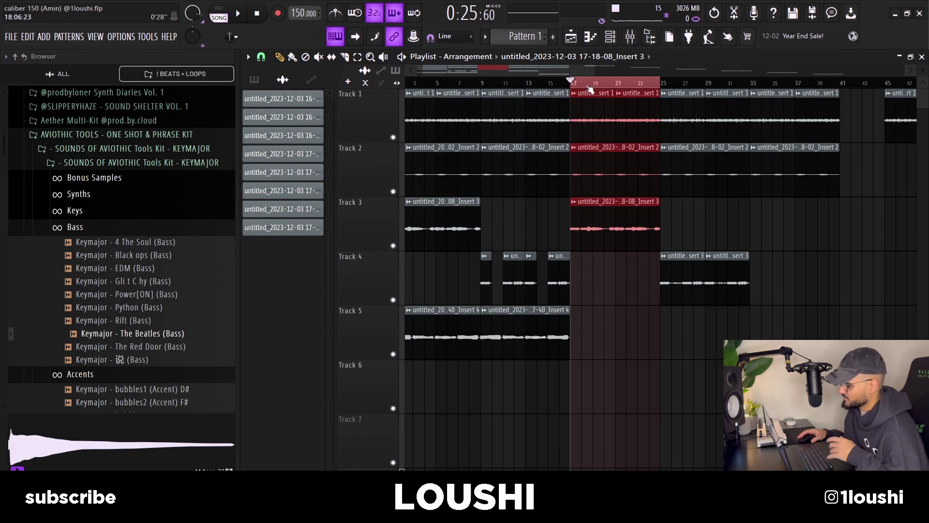
scroll(587, 86, down, 1)
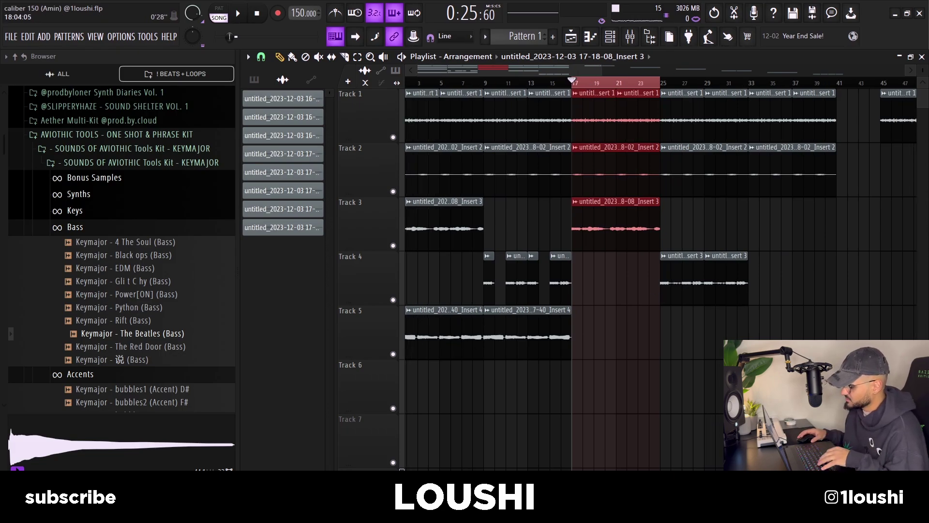
drag(653, 84, 734, 83)
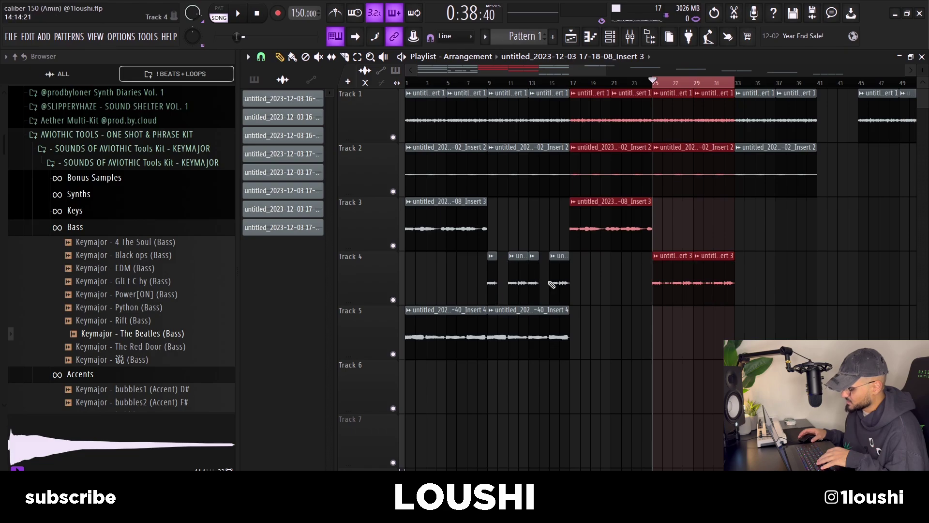
scroll(716, 314, right, 1)
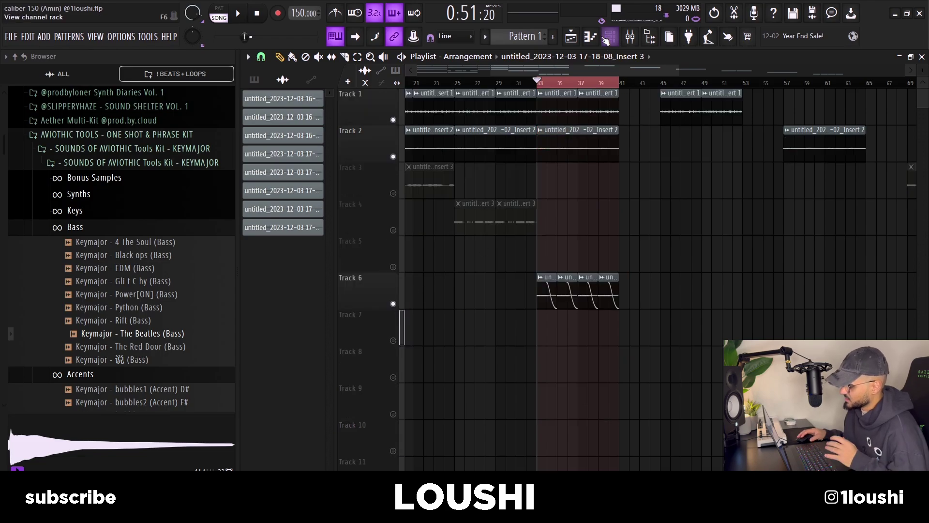
click(606, 39)
click(463, 466)
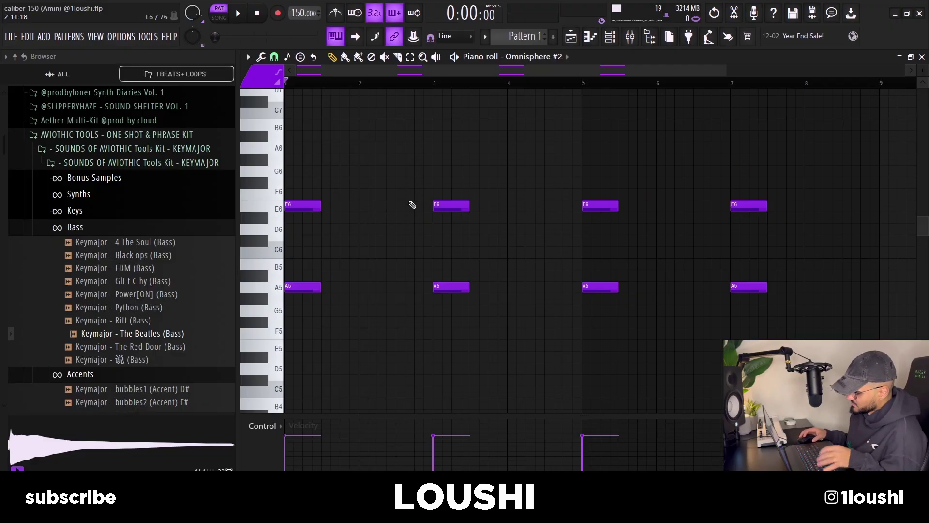
- Close the Omnisphere #2 piano roll and channel rack, then open Track 6's Insert 5 clip settings
click(922, 57)
key(Escape)
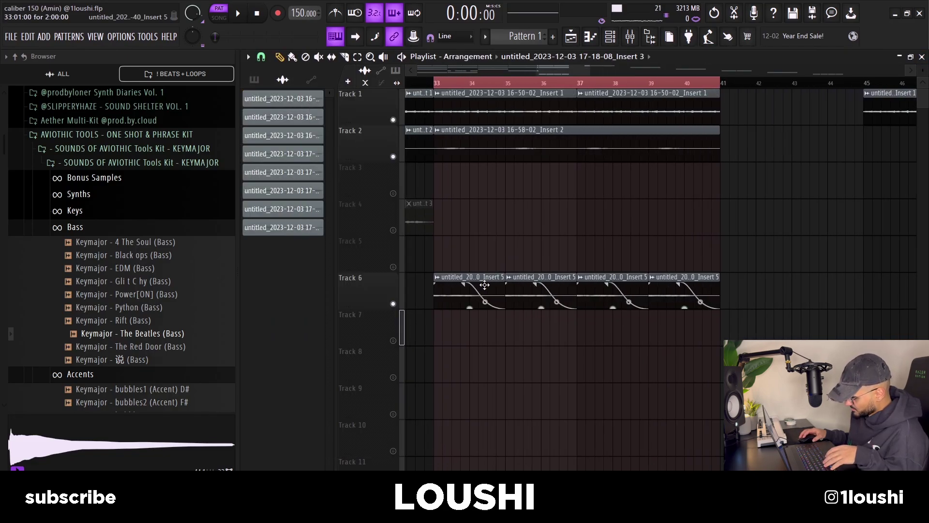
click(437, 85)
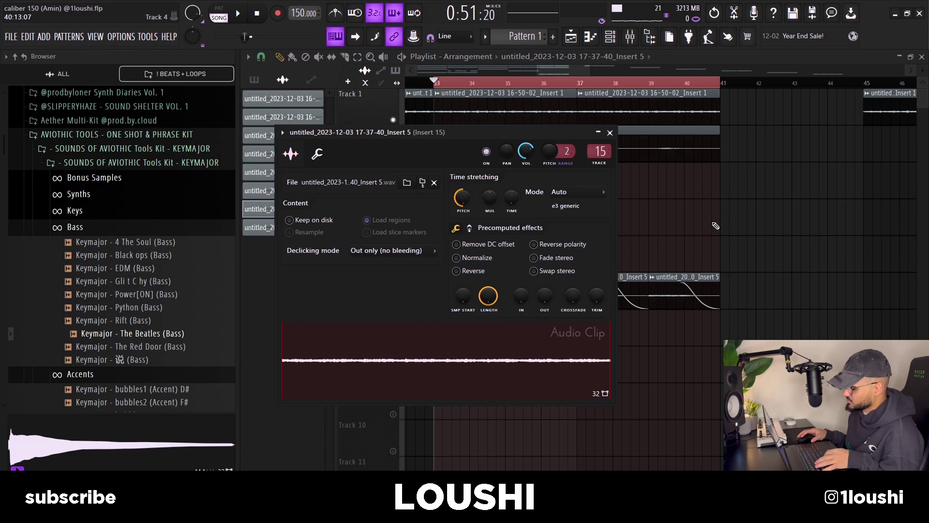